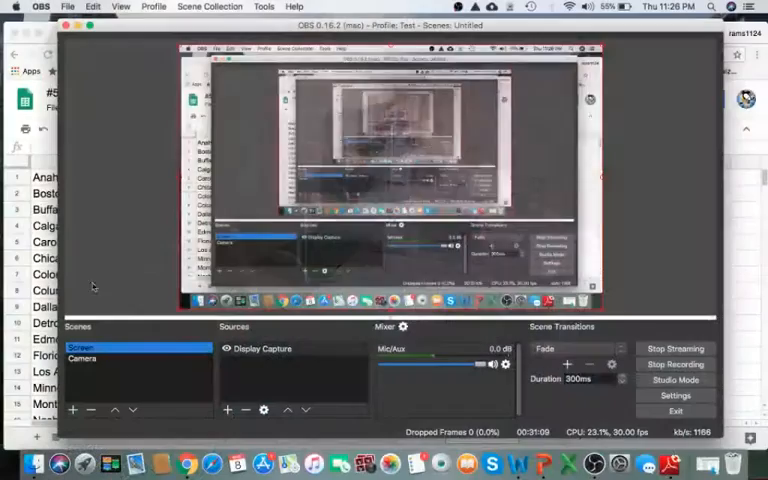
- Refresh the eBay official time page to show the current PST date and time
left_click(77, 25)
left_click(280, 35)
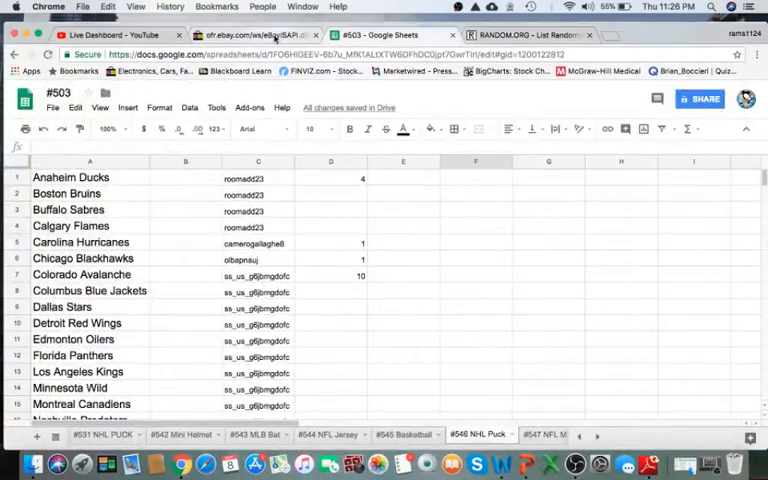
left_click(48, 55)
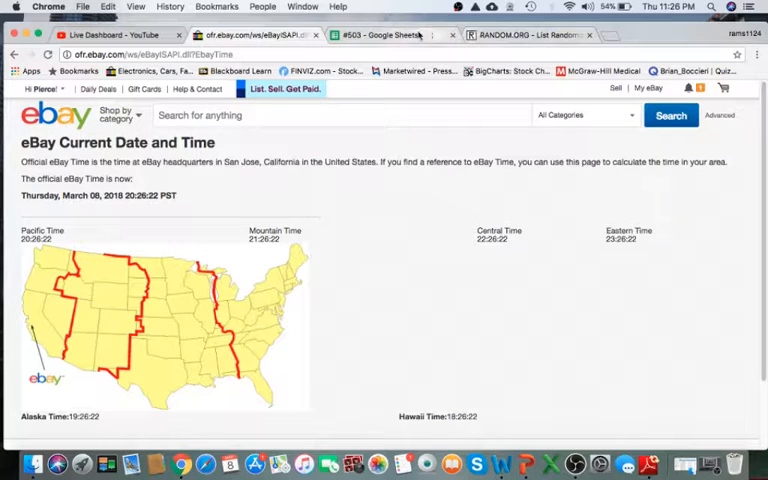
- Review several usernames in column C of the NHL Puck sheet (C1, C5, C6, C7, C17)
left_click(418, 36)
left_click(278, 181)
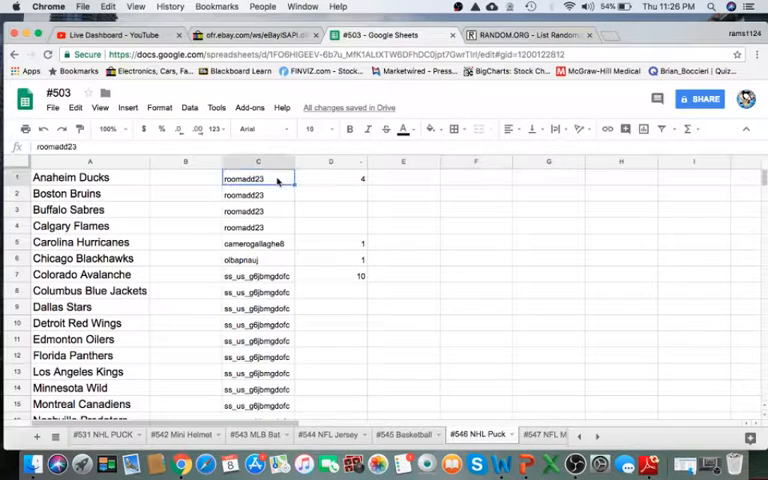
left_click(273, 245)
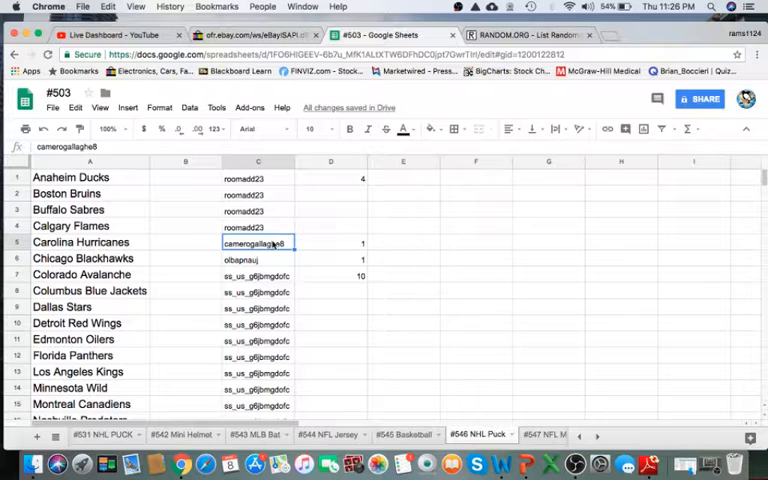
left_click(271, 258)
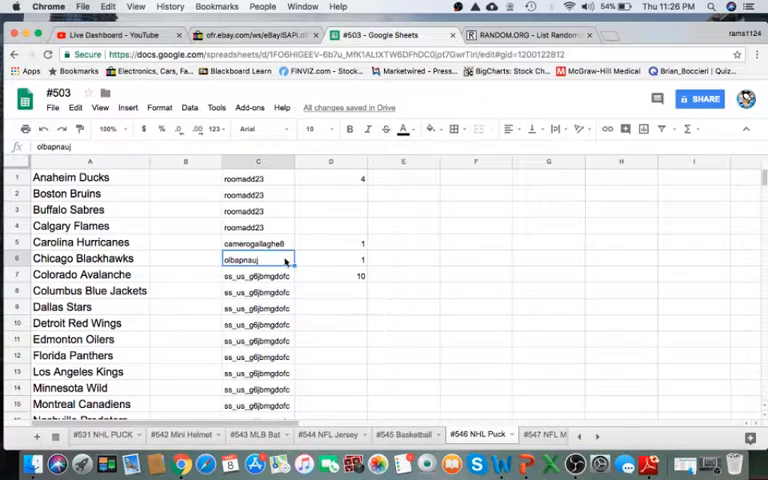
scroll(274, 249, "down", 1)
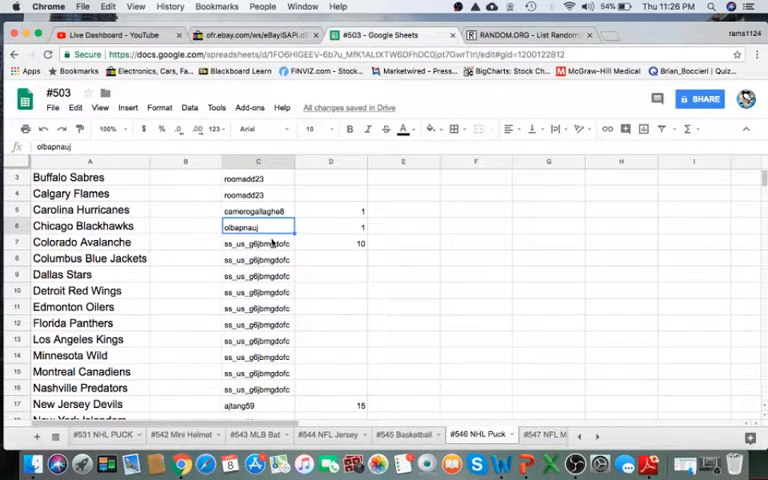
left_click(271, 242)
scroll(280, 228, "down", 1)
scroll(269, 246, "down", 2)
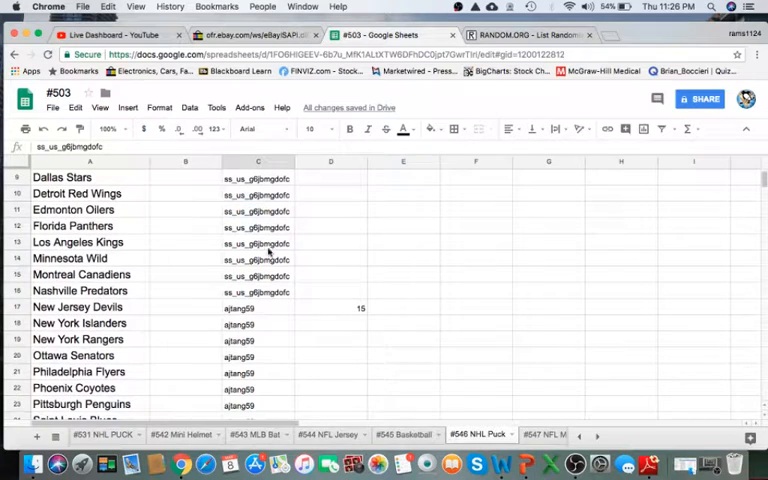
left_click(259, 314)
scroll(259, 317, "down", 5)
scroll(259, 317, "down", 1)
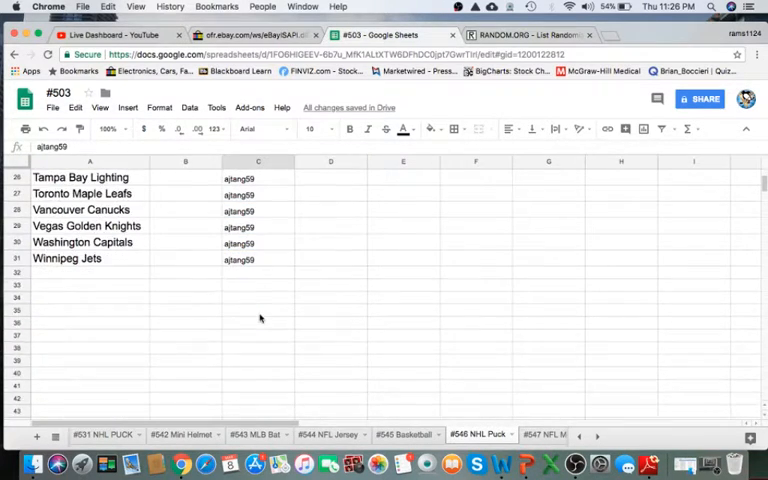
scroll(260, 318, "up", 10)
- Select all of column C and copy the 31 usernames
left_click(262, 162)
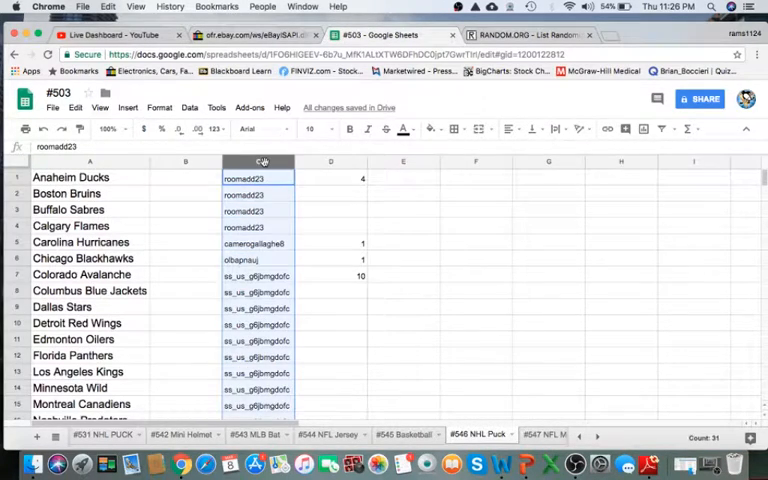
key("super+c")
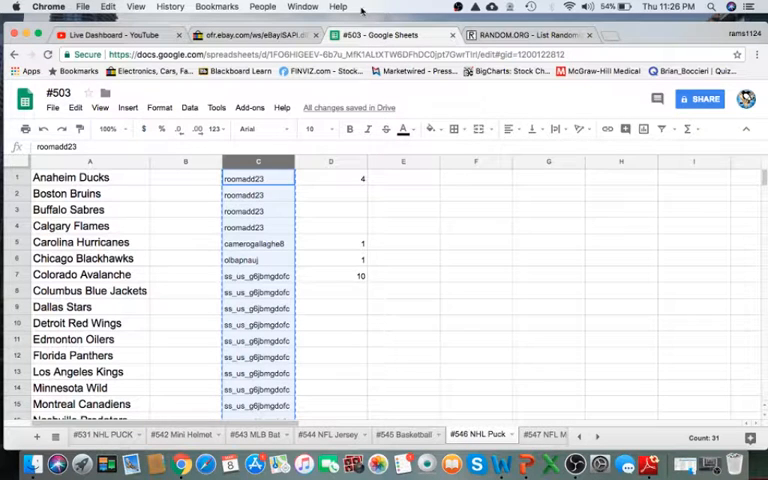
- Paste the 31 usernames into the RANDOM.ORG list randomizer entry box
left_click(495, 37)
left_click(295, 241)
key("super+v")
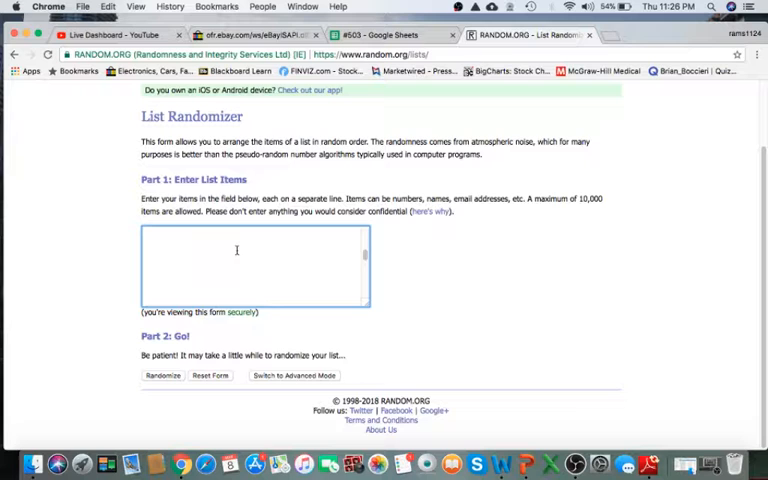
scroll(237, 250, "up", 3)
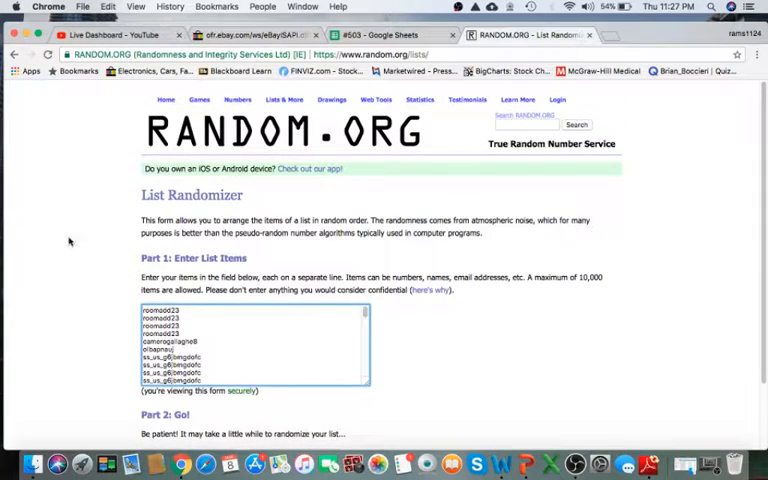
scroll(99, 278, "down", 3)
scroll(130, 260, "down", 1)
scroll(174, 259, "down", 5)
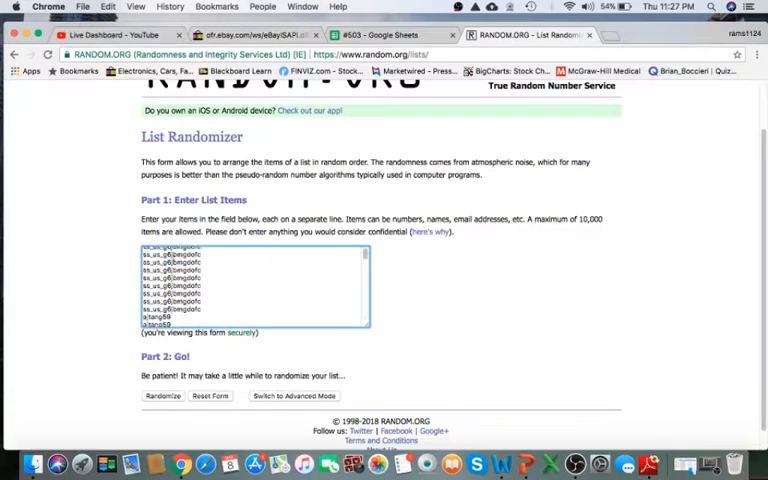
scroll(174, 259, "down", 5)
scroll(174, 259, "down", 5)
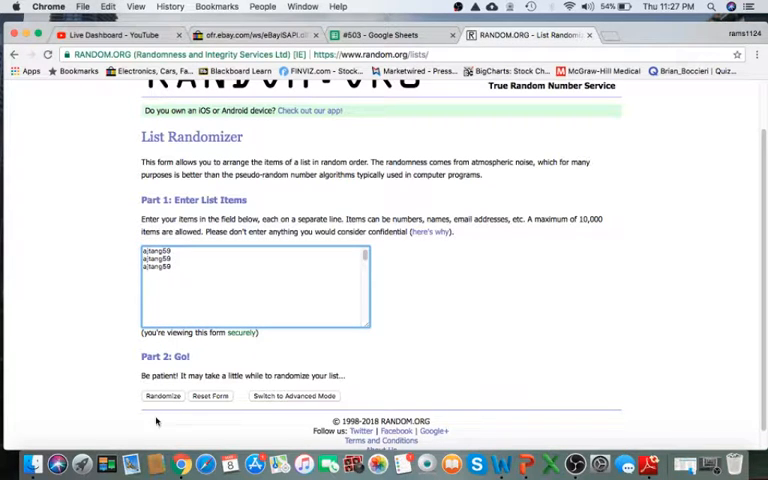
- Randomize the list five times and select the final 31 shuffled usernames
left_click(163, 396)
scroll(166, 398, "down", 3)
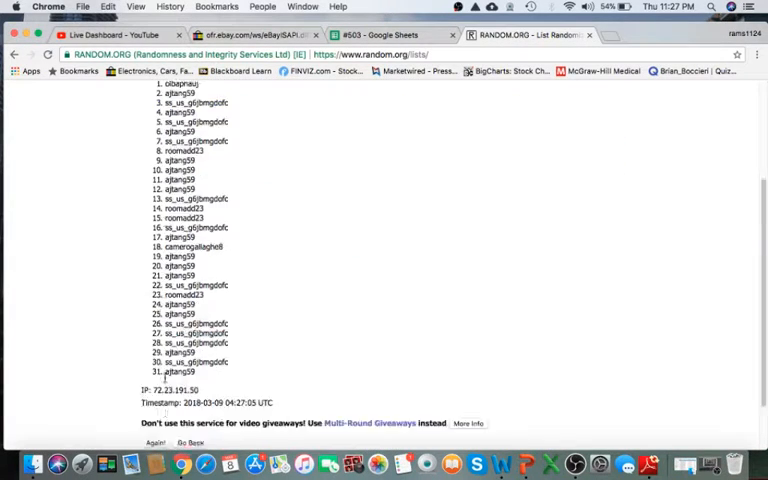
scroll(166, 380, "down", 3)
scroll(158, 365, "down", 10)
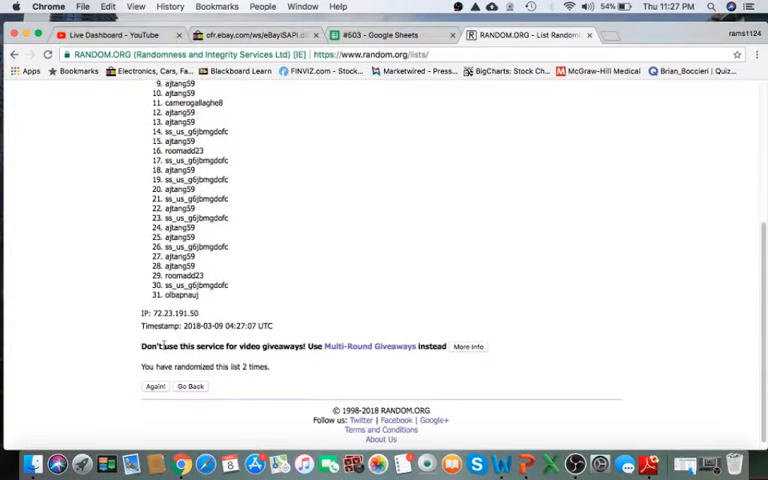
left_click(157, 388)
scroll(168, 362, "down", 10)
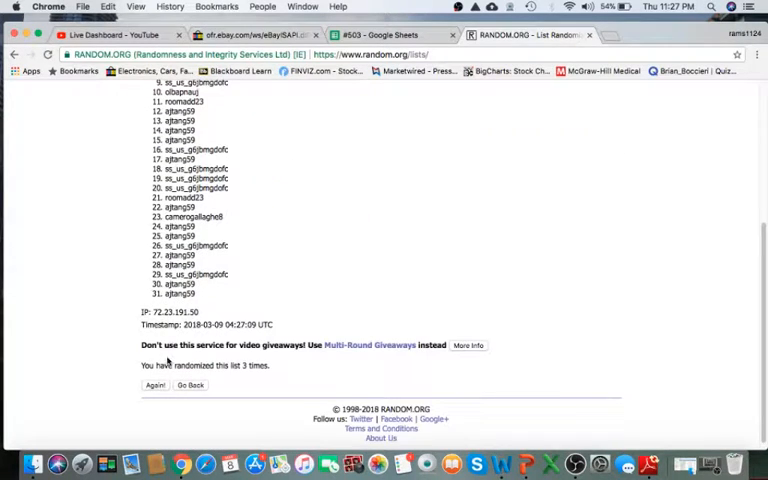
left_click(157, 386)
scroll(159, 390, "down", 10)
scroll(160, 385, "down", 3)
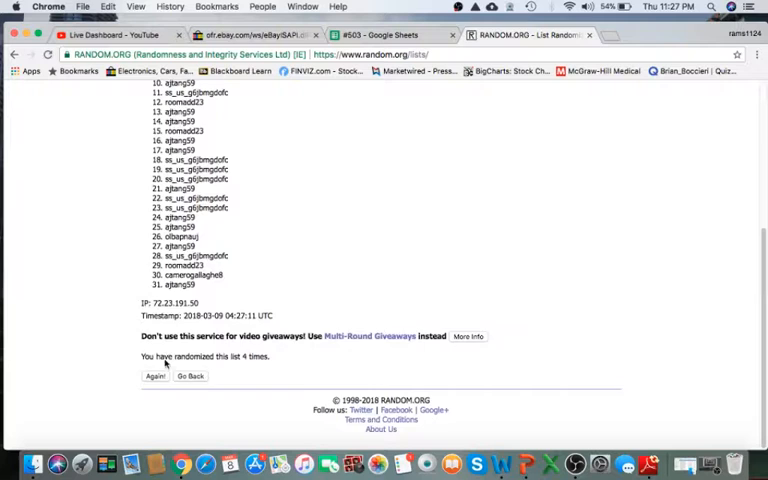
left_click(158, 377)
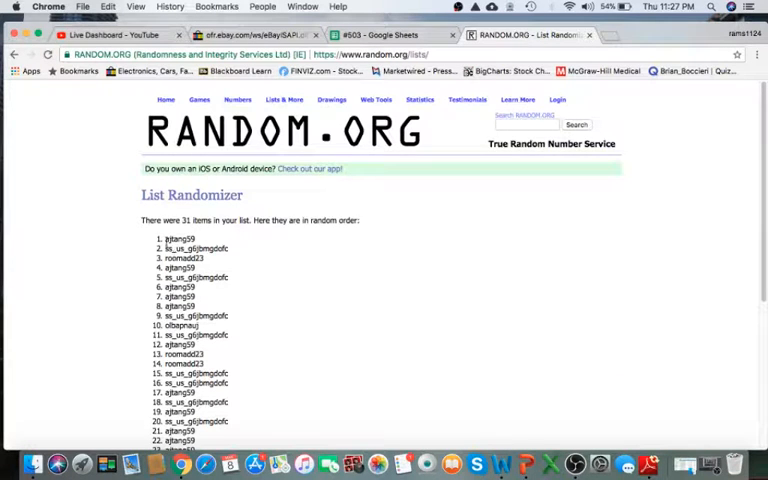
left_click_drag(166, 241, 229, 295)
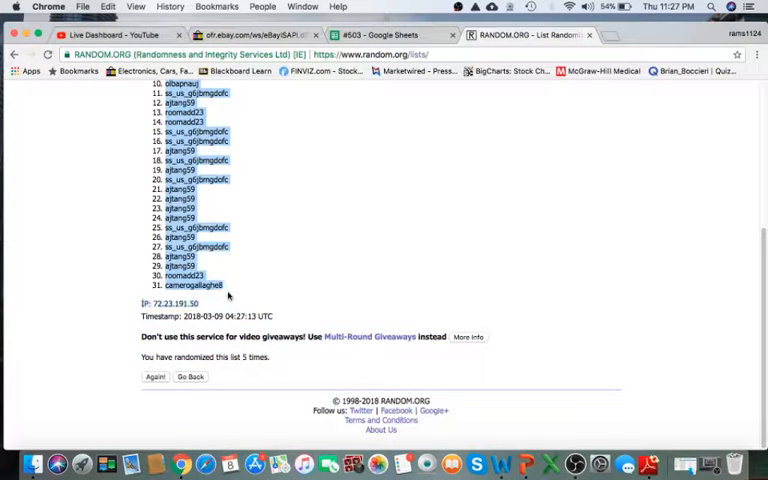
- Paste the shuffled usernames into column B and set their font size to 18
left_click(390, 34)
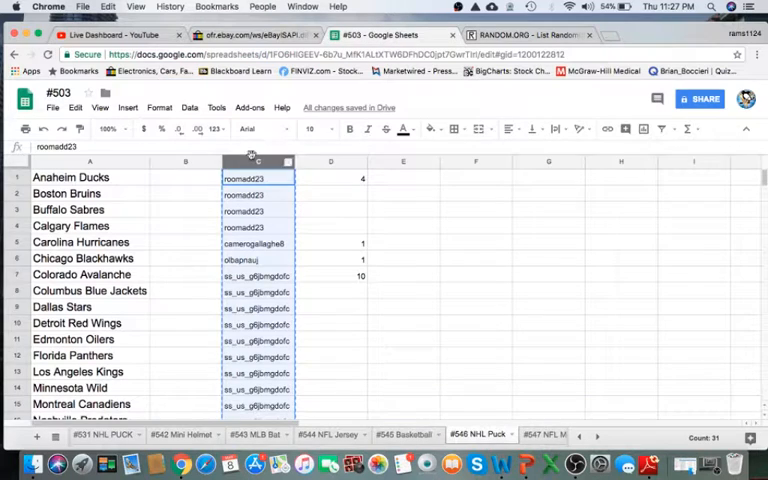
left_click(194, 164)
key("super+v")
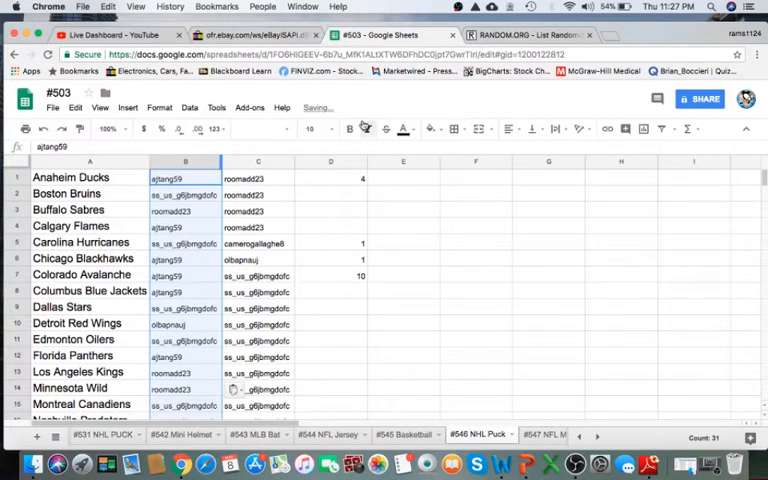
left_click(336, 130)
left_click(318, 279)
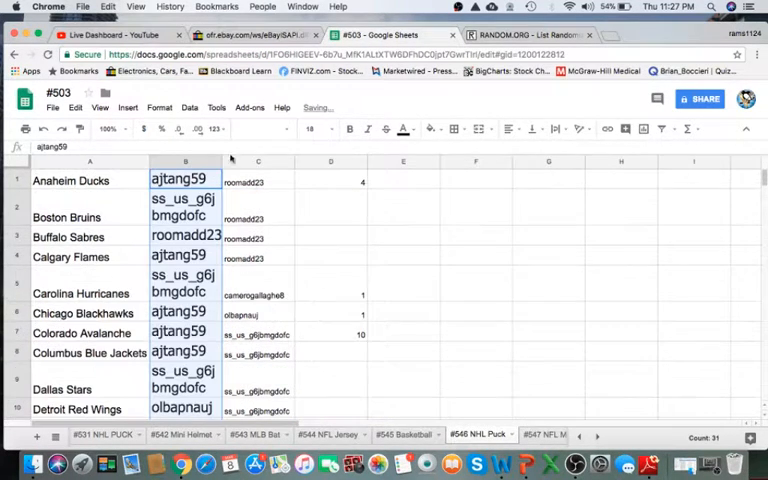
scroll(229, 231, "down", 5)
scroll(229, 231, "down", 5)
scroll(229, 228, "down", 3)
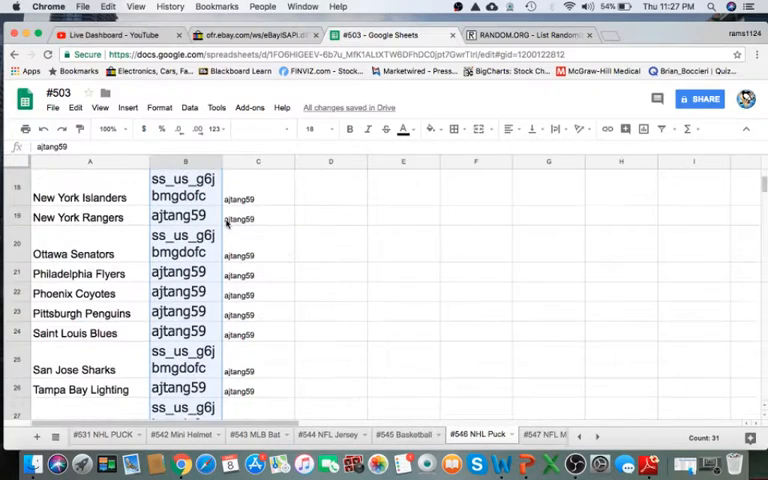
scroll(228, 224, "down", 3)
scroll(228, 224, "down", 2)
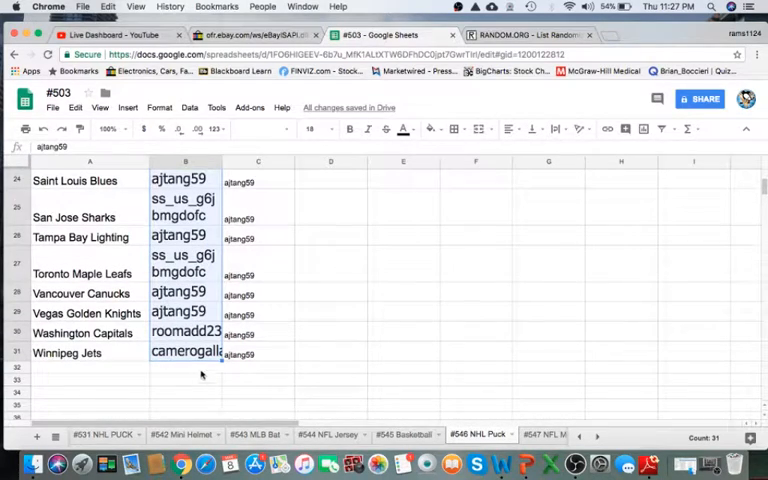
scroll(200, 366, "up", 5)
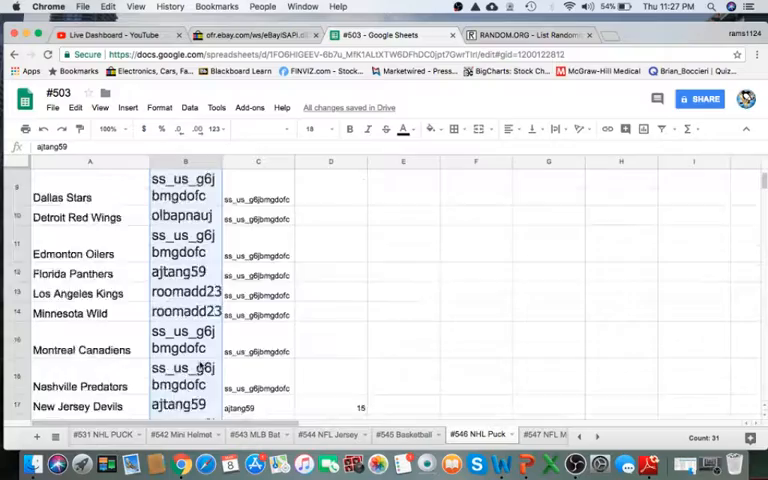
scroll(200, 366, "up", 3)
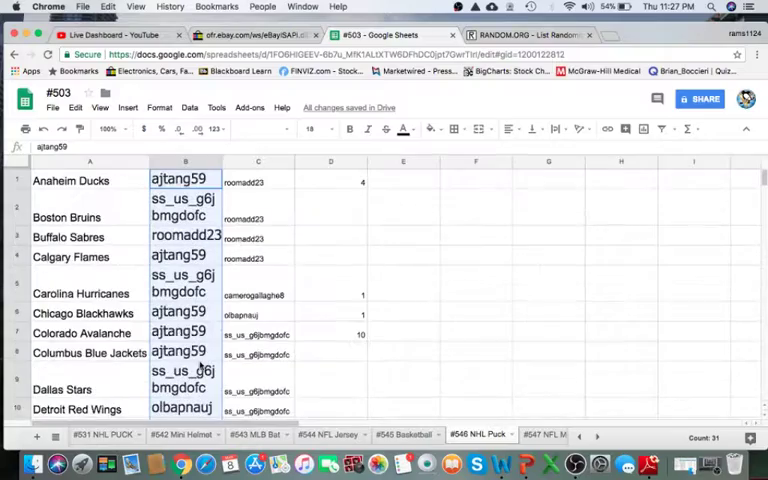
- Review the usernames drawn for each team from Anaheim Ducks through Florida Panthers
left_click(575, 464)
left_click(77, 25)
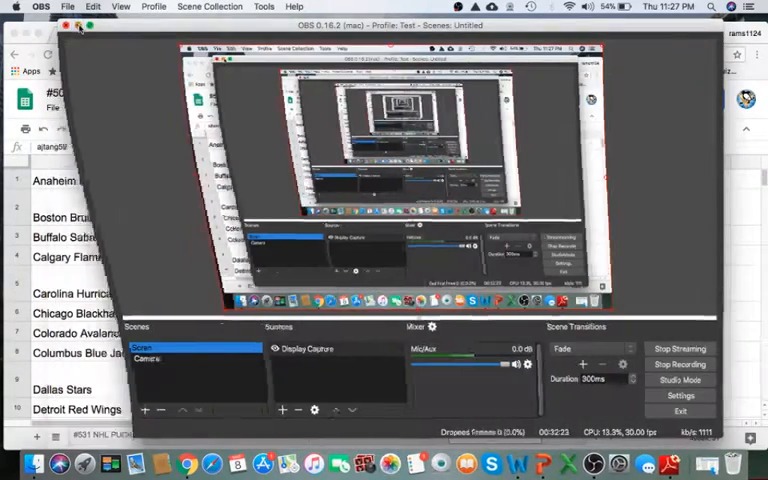
left_click(186, 183)
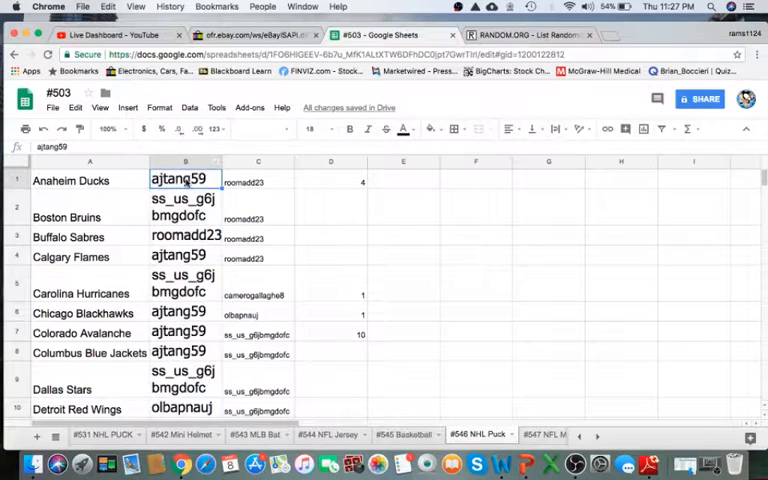
left_click(190, 207)
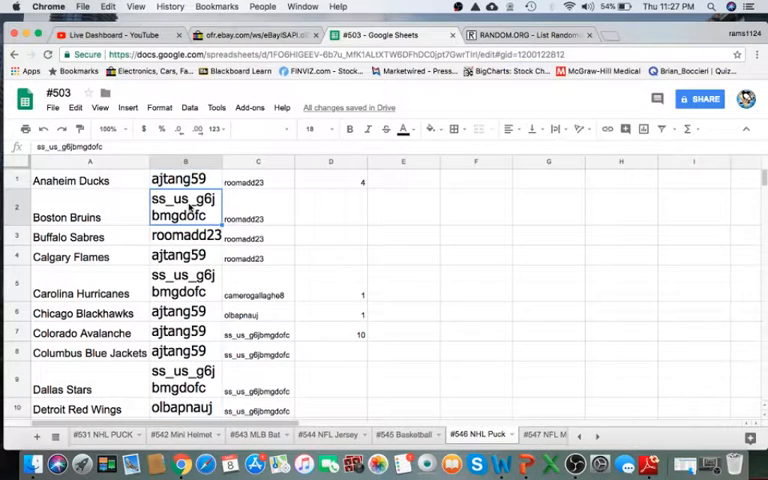
left_click(191, 236)
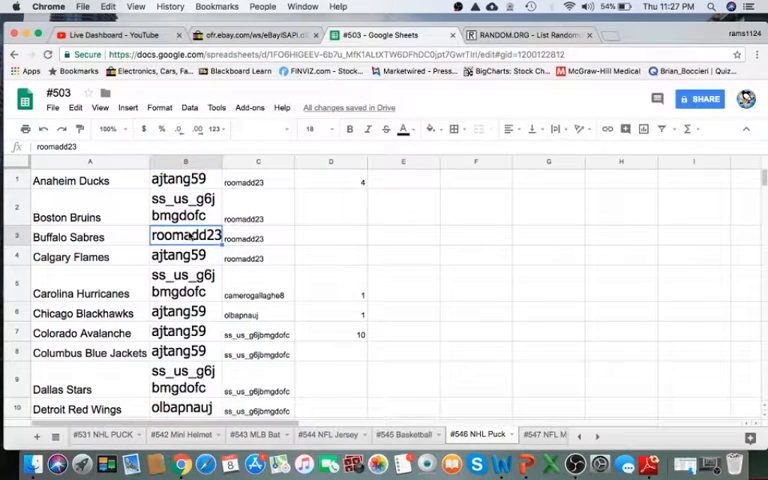
left_click(196, 257)
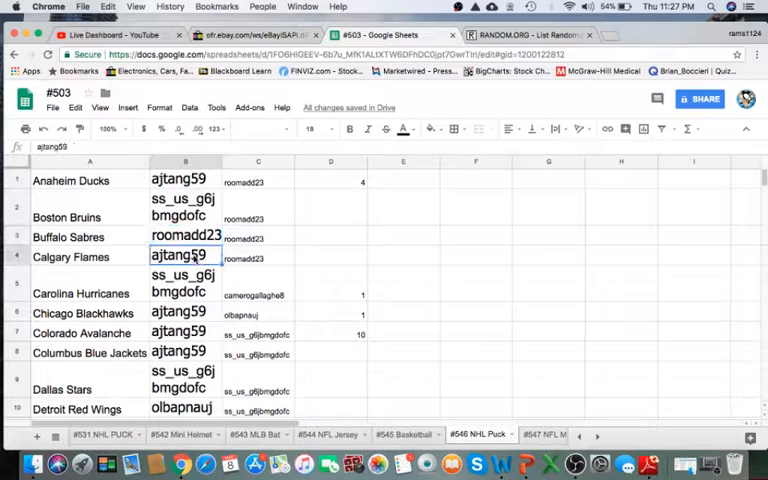
scroll(196, 259, "down", 1)
left_click(194, 263)
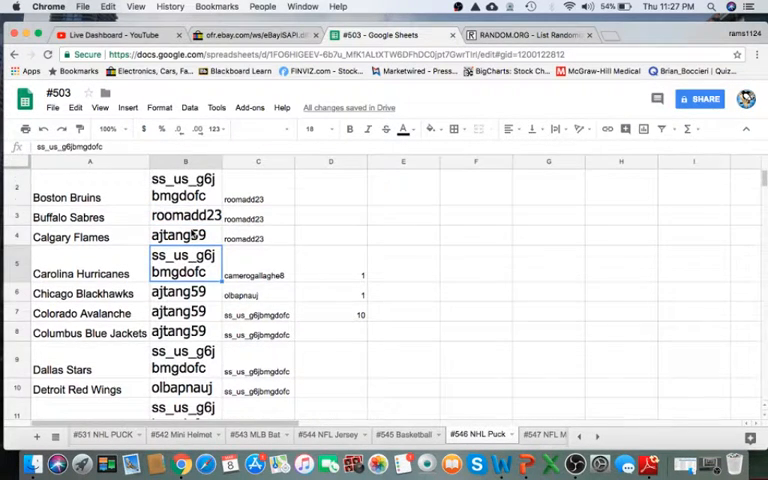
scroll(190, 238, "down", 2)
left_click(183, 238)
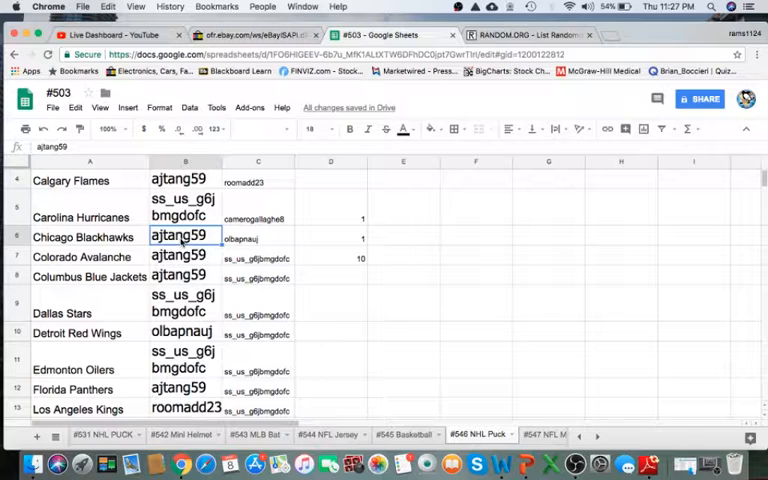
left_click(185, 258)
left_click(185, 277)
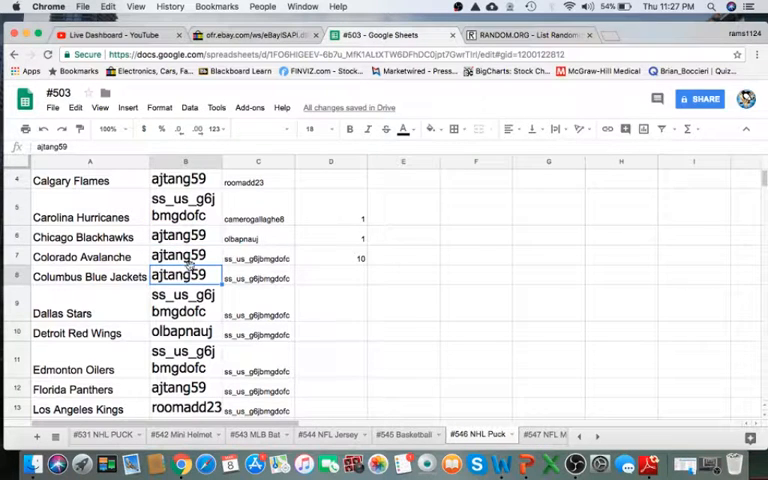
scroll(180, 265, "down", 2)
left_click(178, 245)
left_click(181, 277)
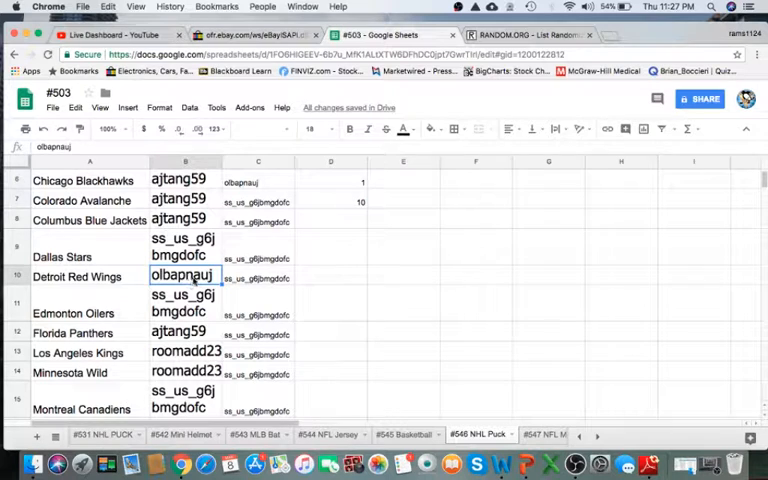
left_click(196, 302)
scroll(196, 241, "down", 2)
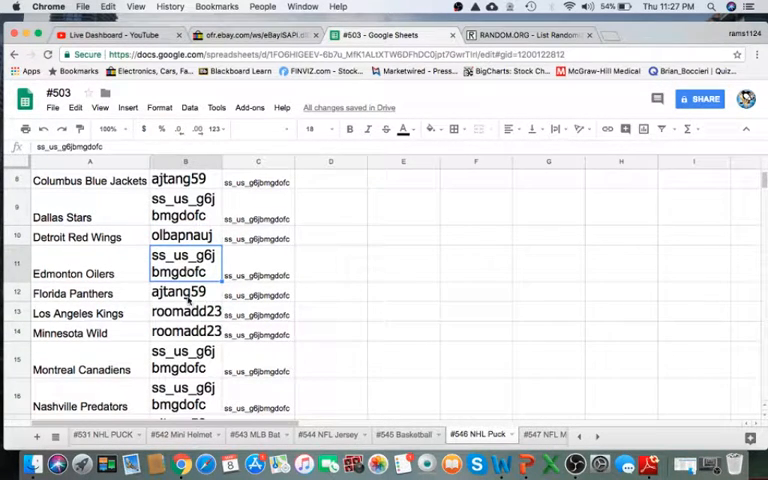
left_click(187, 298)
scroll(196, 268, "down", 3)
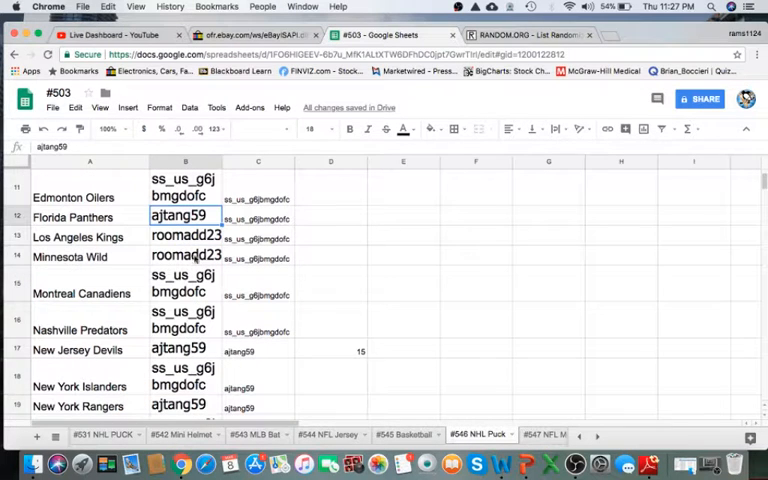
- Review the usernames drawn from Los Angeles Kings through Saint Louis Blues
left_click(188, 235)
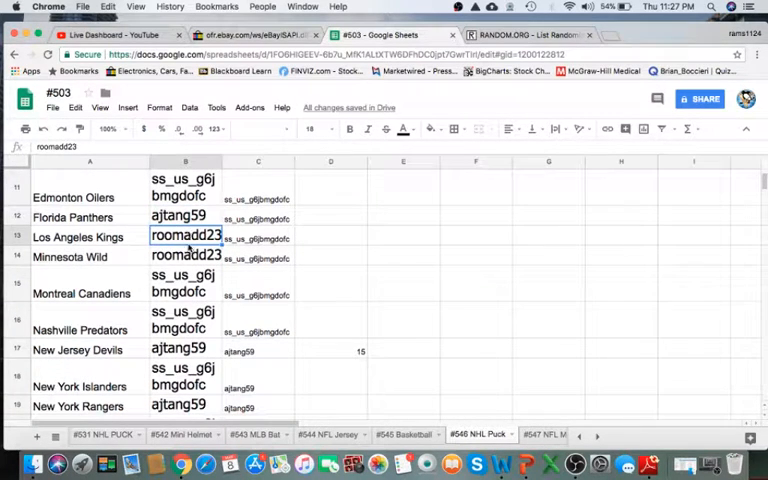
left_click(192, 257)
scroll(192, 230, "down", 1)
left_click(192, 230)
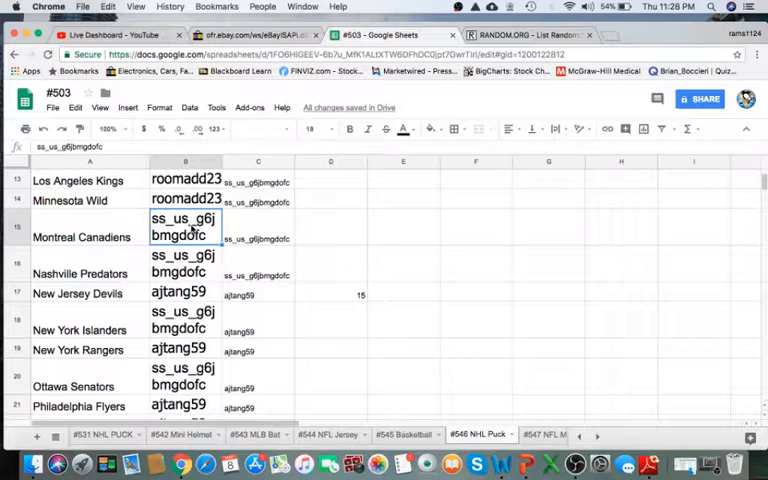
left_click(188, 264)
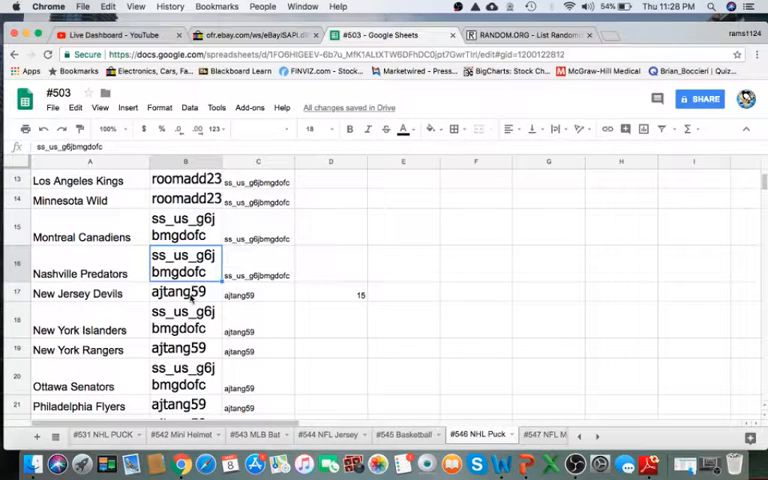
left_click(190, 297)
scroll(192, 285, "down", 1)
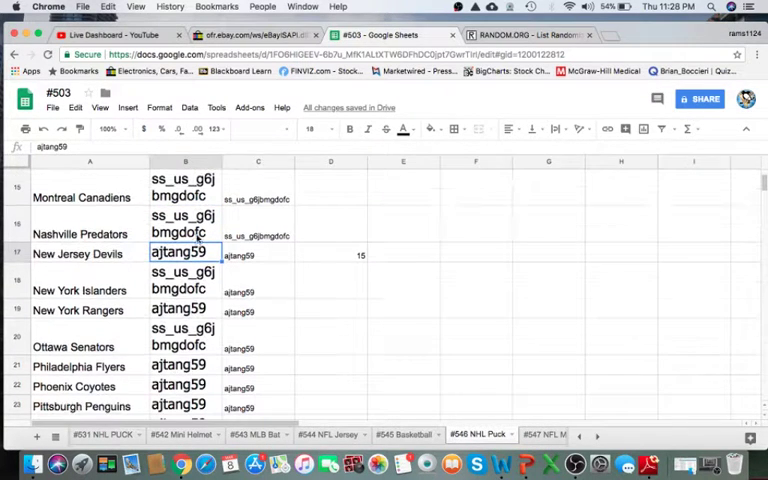
left_click(198, 283)
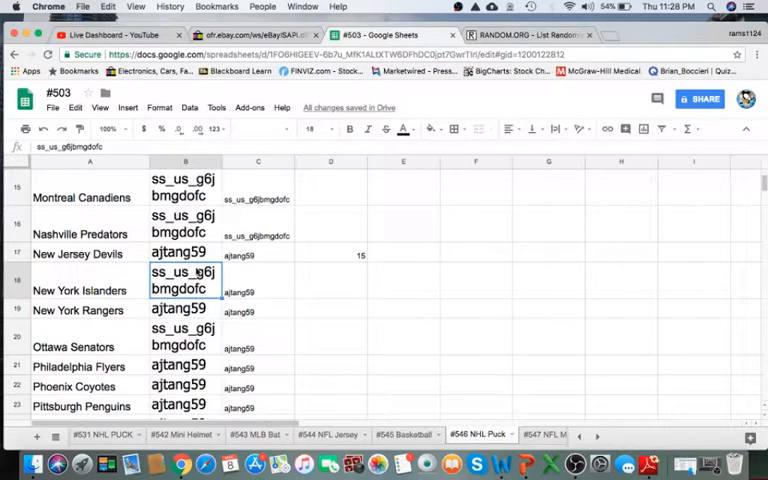
scroll(198, 285, "down", 1)
left_click(186, 236)
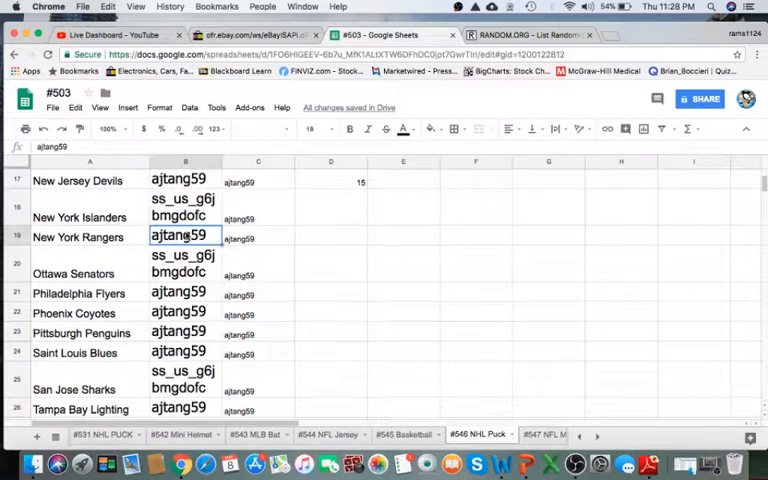
left_click(201, 259)
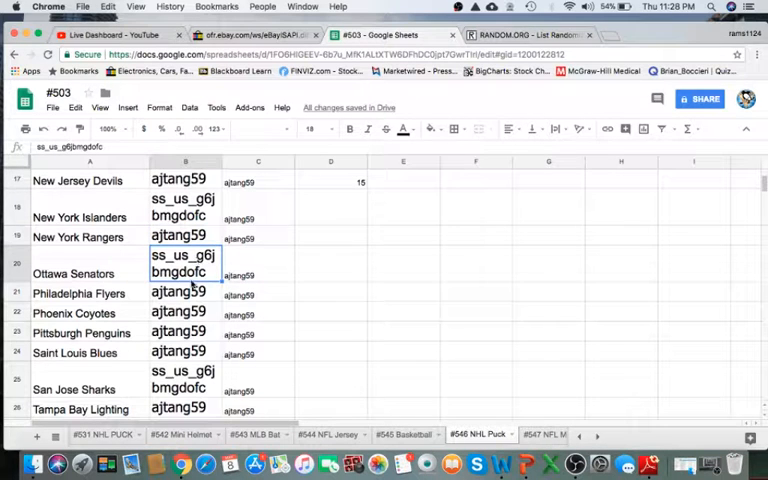
scroll(193, 286, "down", 1)
left_click(193, 270)
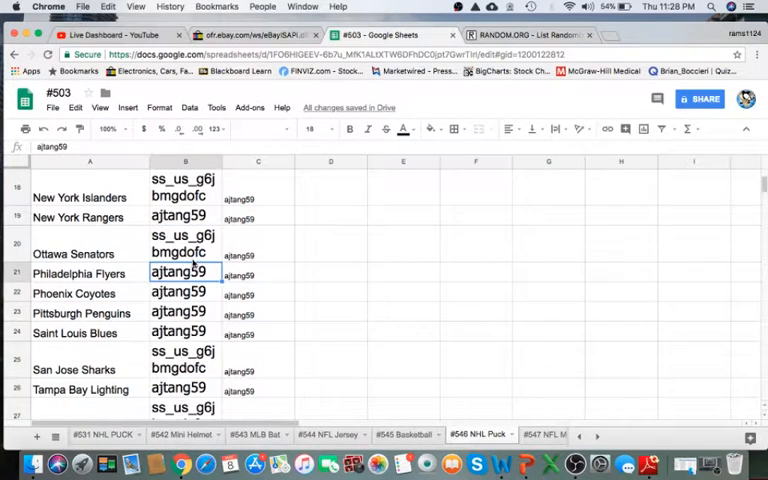
scroll(181, 263, "down", 1)
left_click(193, 257)
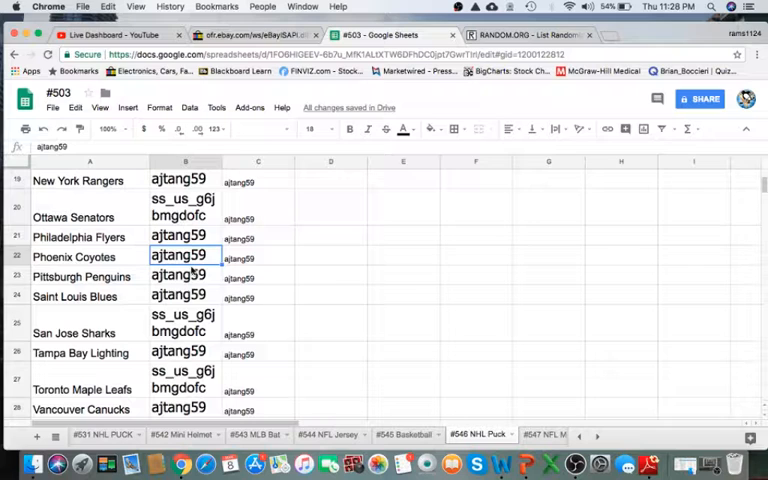
left_click(193, 275)
left_click(192, 296)
scroll(190, 296, "down", 1)
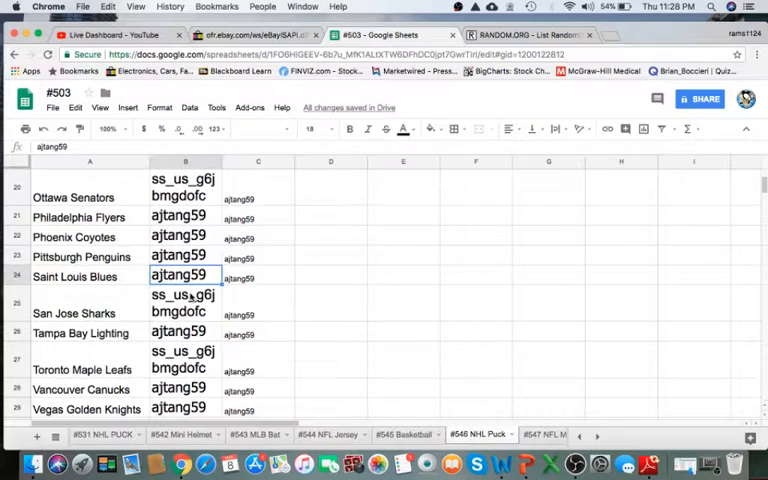
- Review the usernames from San Jose Sharks through Winnipeg Jets, then bring OBS forward
left_click(192, 301)
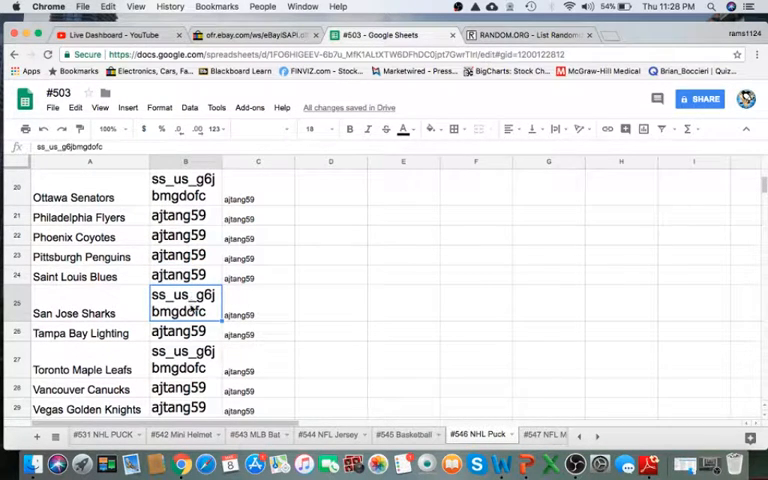
left_click(192, 331)
scroll(195, 300, "down", 1)
scroll(193, 312, "down", 1)
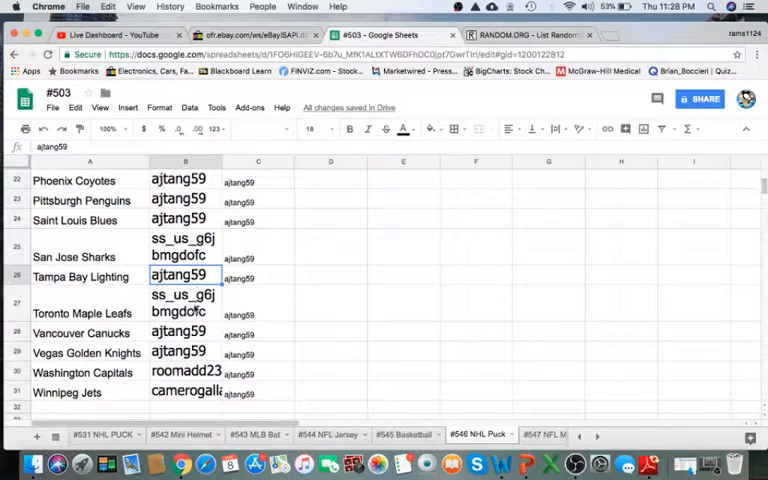
left_click(196, 309)
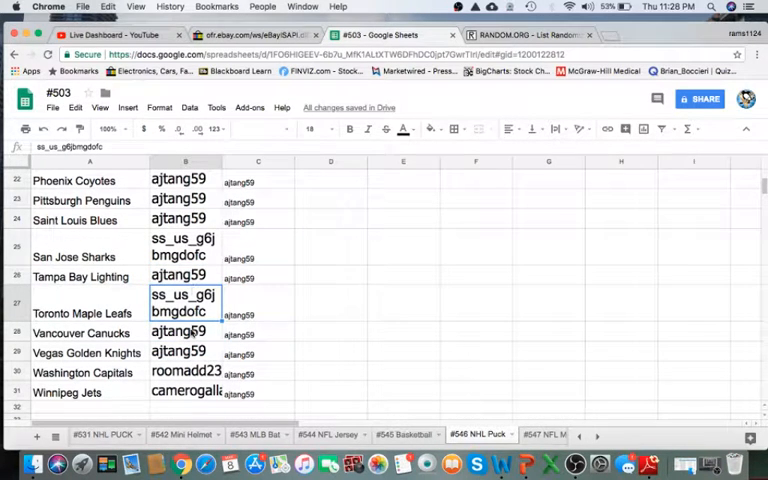
left_click(192, 333)
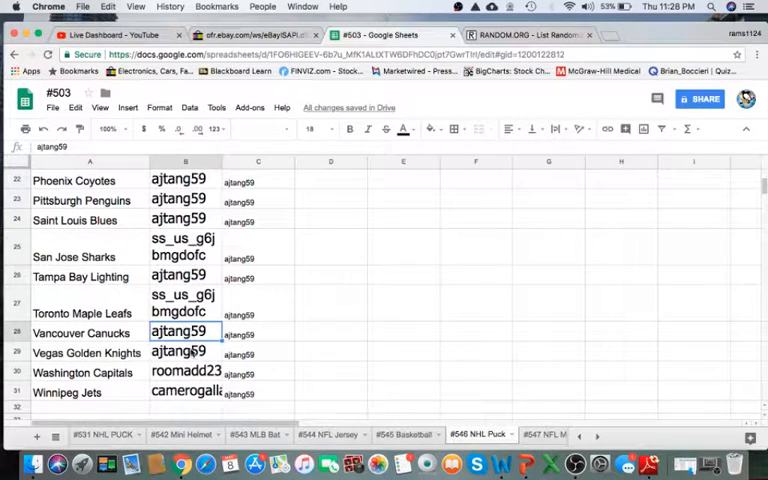
left_click(193, 355)
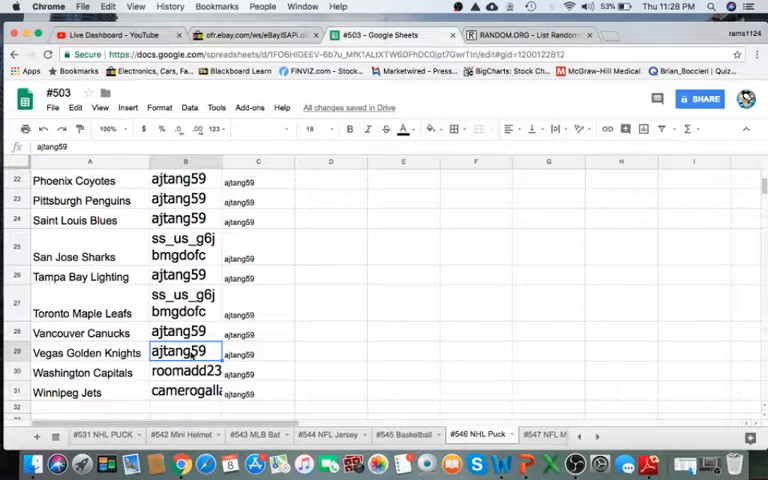
left_click(195, 370)
scroll(193, 345, "down", 1)
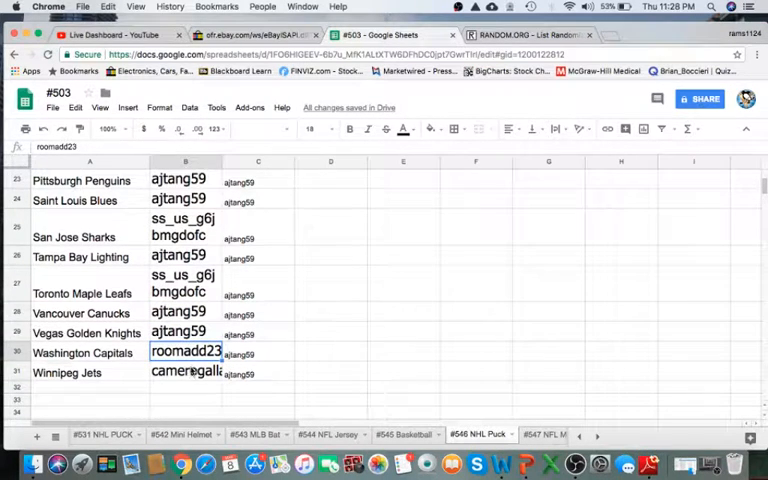
left_click(193, 372)
scroll(215, 380, "up", 5)
scroll(216, 383, "up", 10)
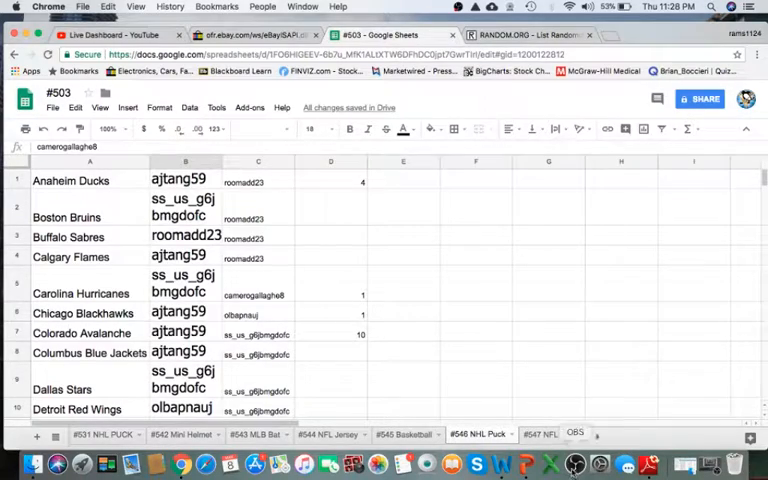
left_click(575, 464)
- Switch the OBS broadcast to the Camera scene
left_click(184, 358)
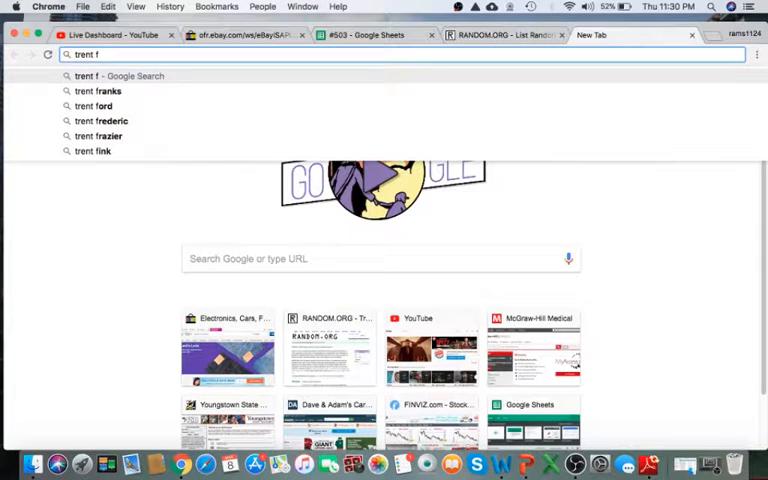
type("re")
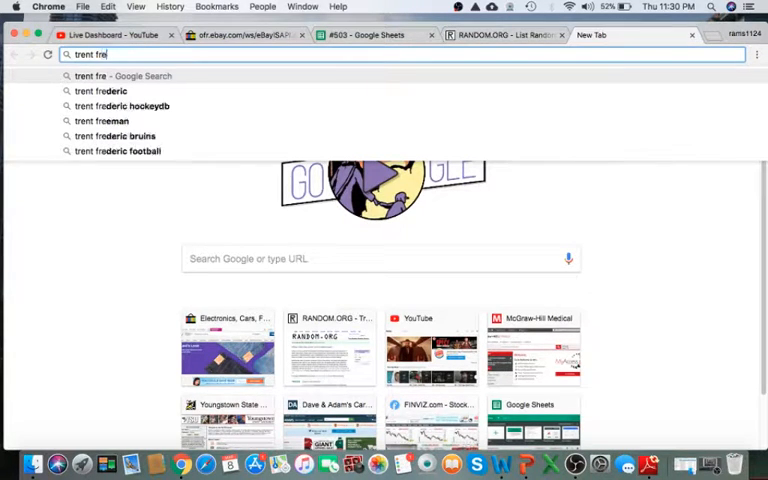
type("deric nhl")
- Run a Google search for 'trent frederic nhl'
key("Return")
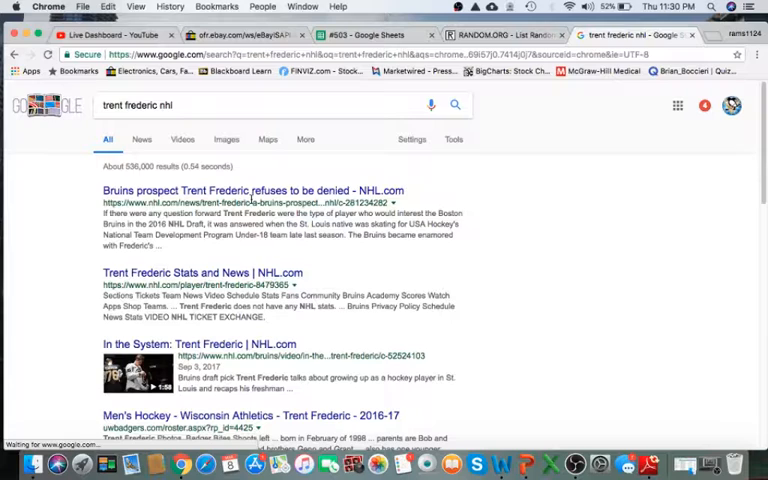
scroll(250, 250, "down", 1)
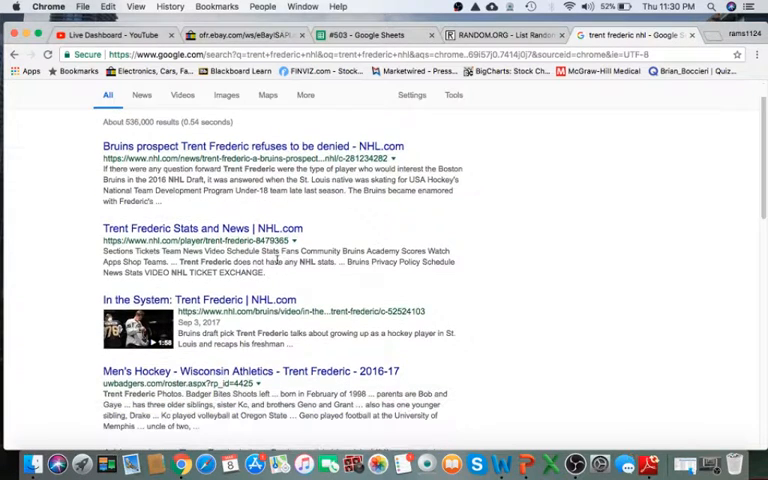
scroll(291, 288, "down", 2)
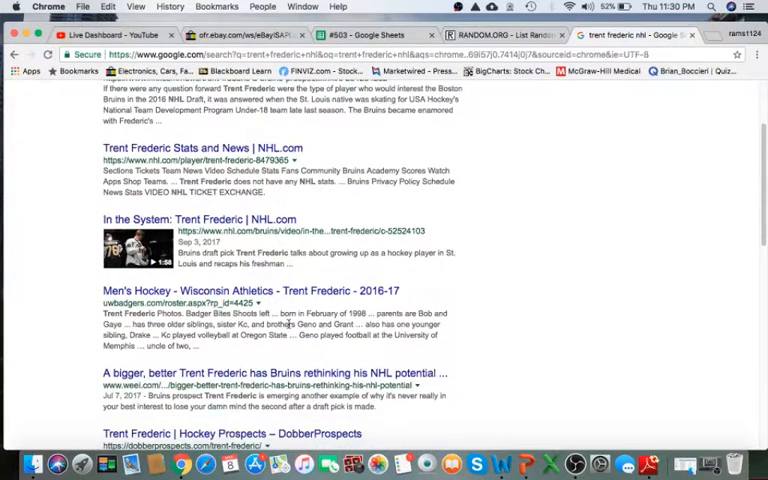
scroll(288, 320, "down", 1)
scroll(290, 260, "down", 1)
scroll(280, 255, "down", 3)
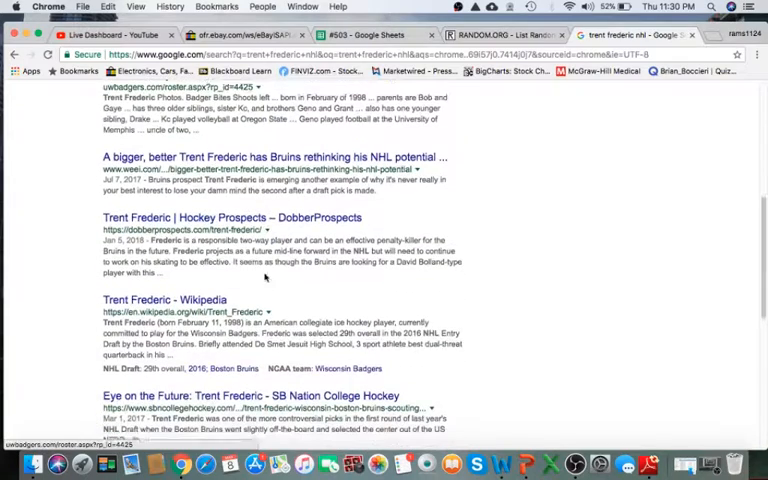
scroll(237, 240, "down", 1)
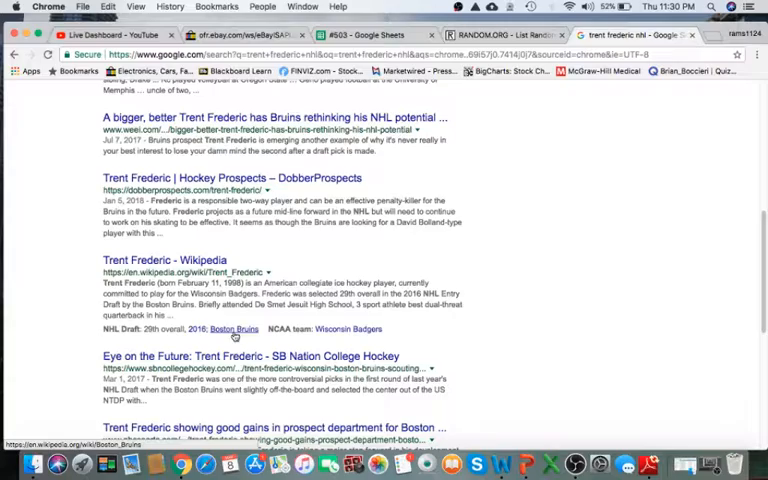
scroll(250, 334, "up", 3)
scroll(257, 332, "up", 3)
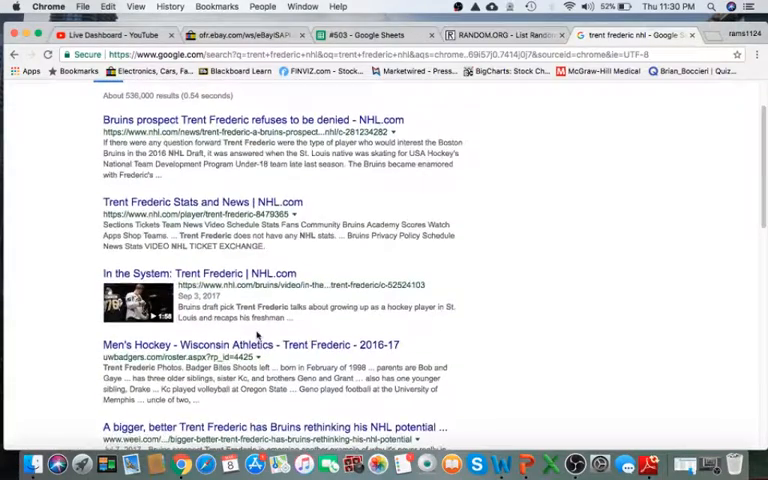
scroll(260, 305, "down", 2)
scroll(260, 305, "up", 4)
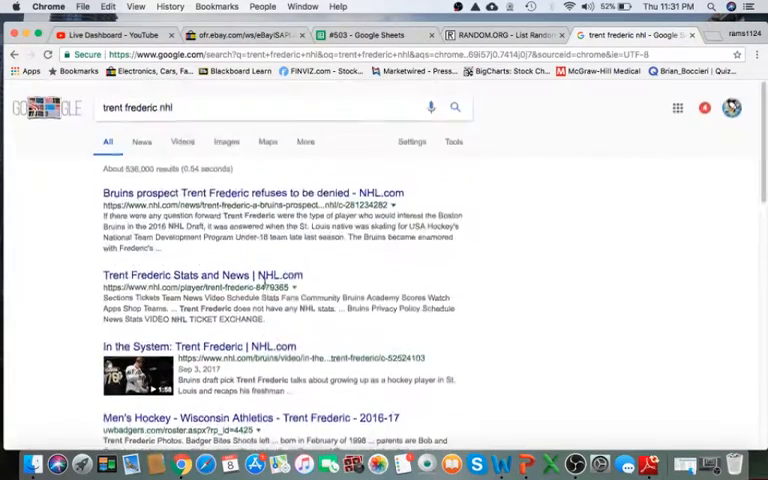
left_click(371, 36)
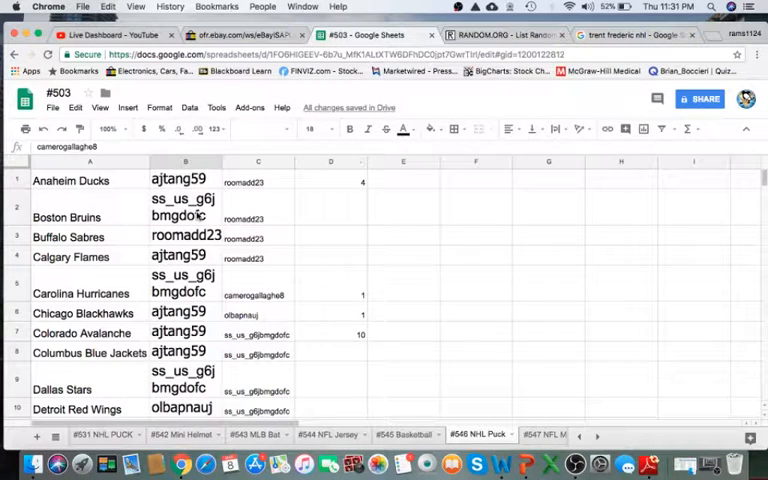
left_click(195, 215)
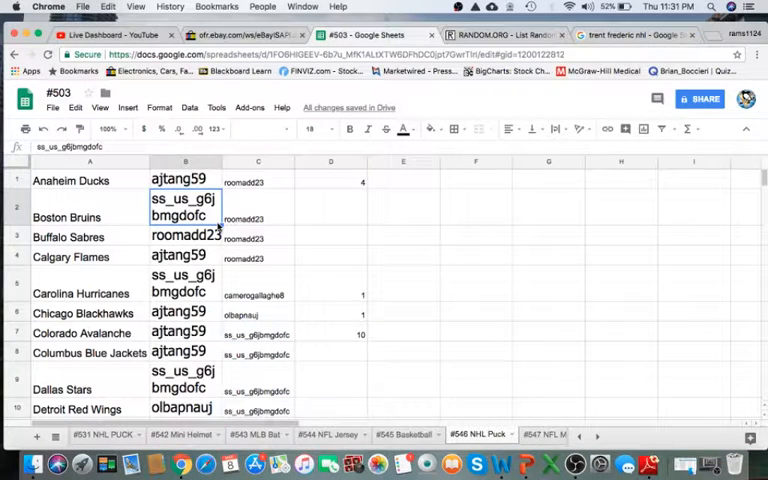
left_click(348, 130)
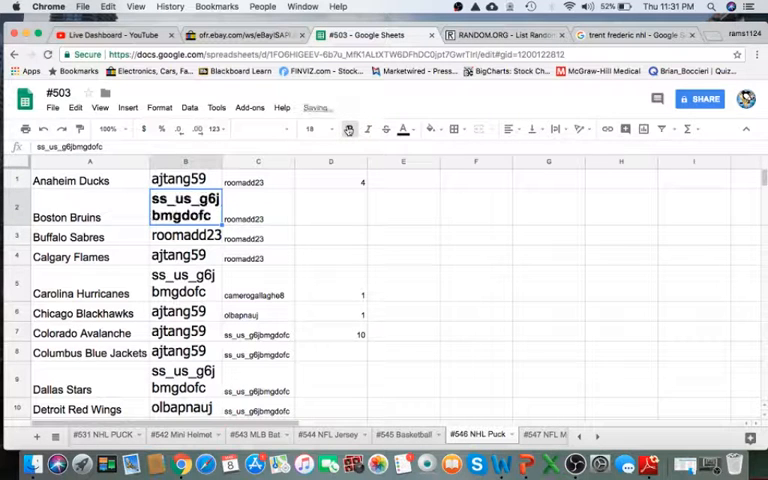